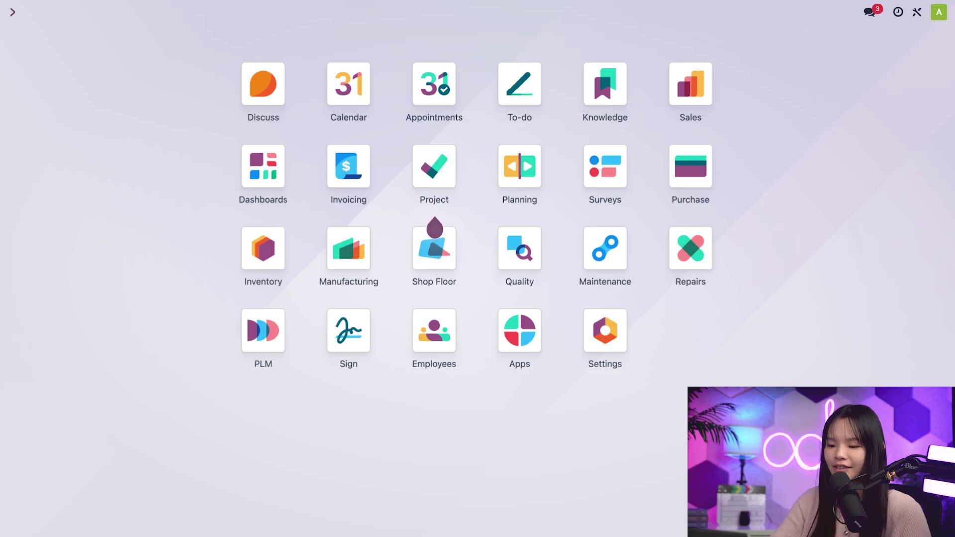
- From the Quality app's Quality Checks list, start a new blank quality check
{"action": "left_click", "coordinate": [504, 266]}
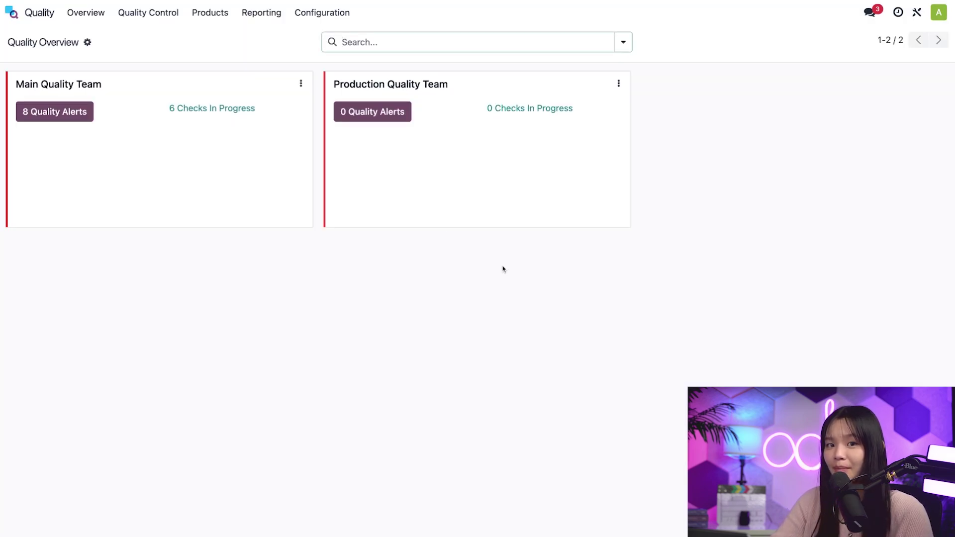
{"action": "left_click", "coordinate": [167, 21]}
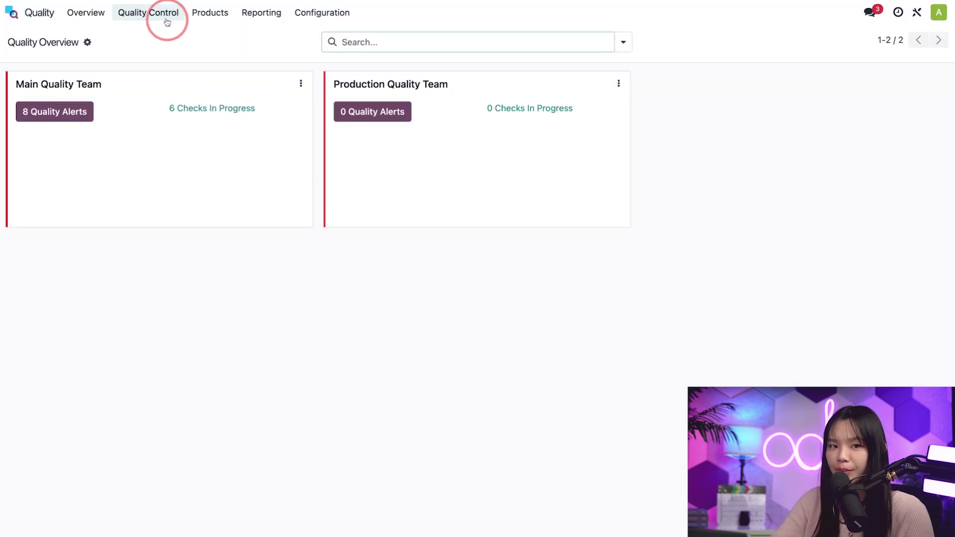
{"action": "left_click", "coordinate": [190, 55]}
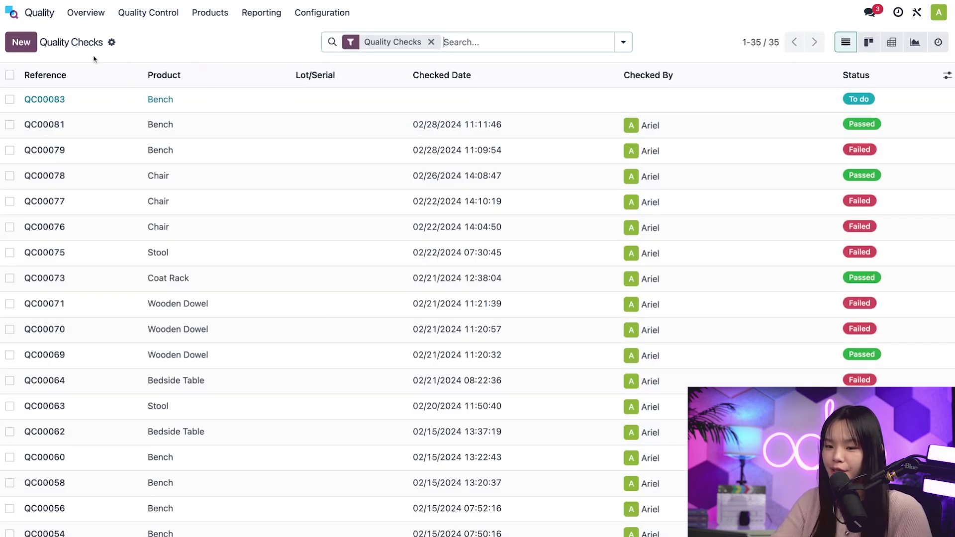
{"action": "left_click", "coordinate": [20, 40]}
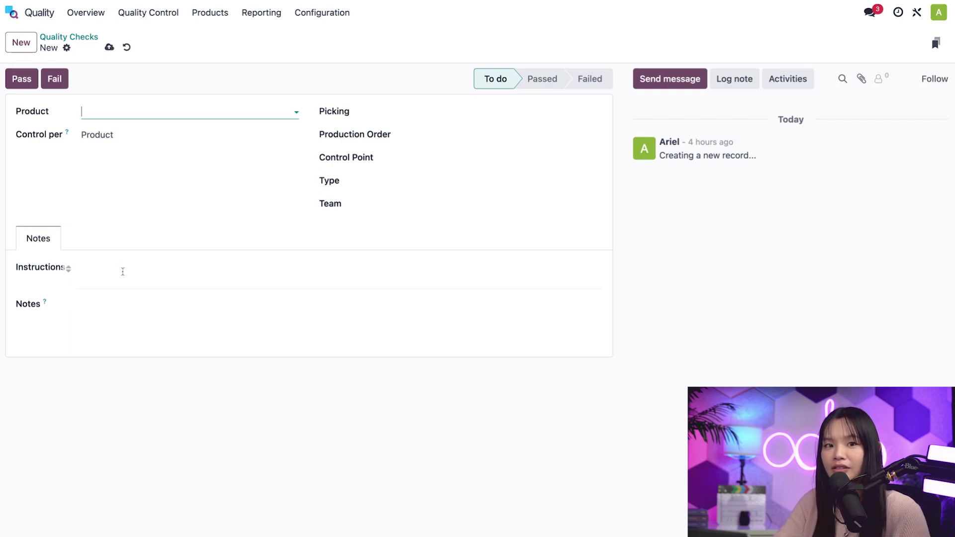
- Click into the new check's Instructions and Notes fields, leaving them unfilled
{"action": "left_click", "coordinate": [123, 271]}
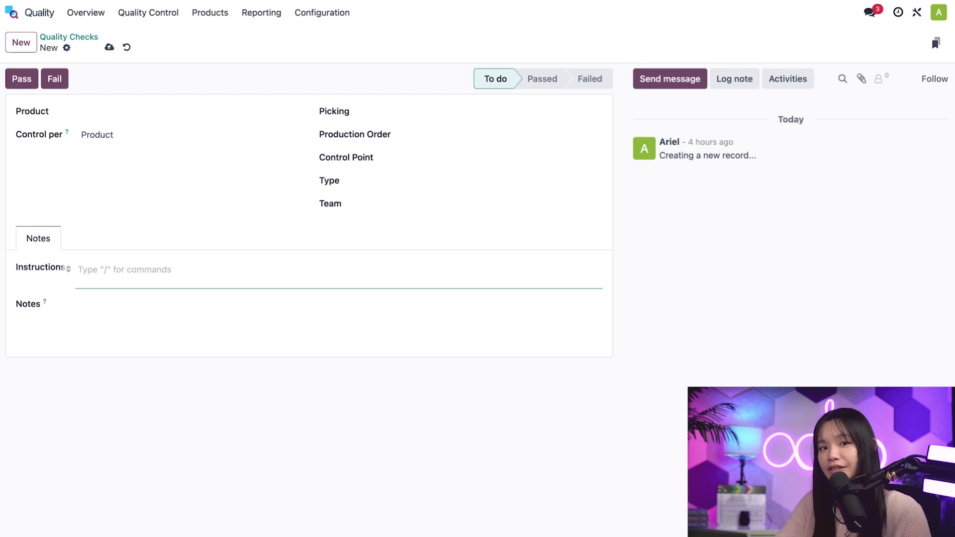
{"action": "left_click", "coordinate": [127, 311]}
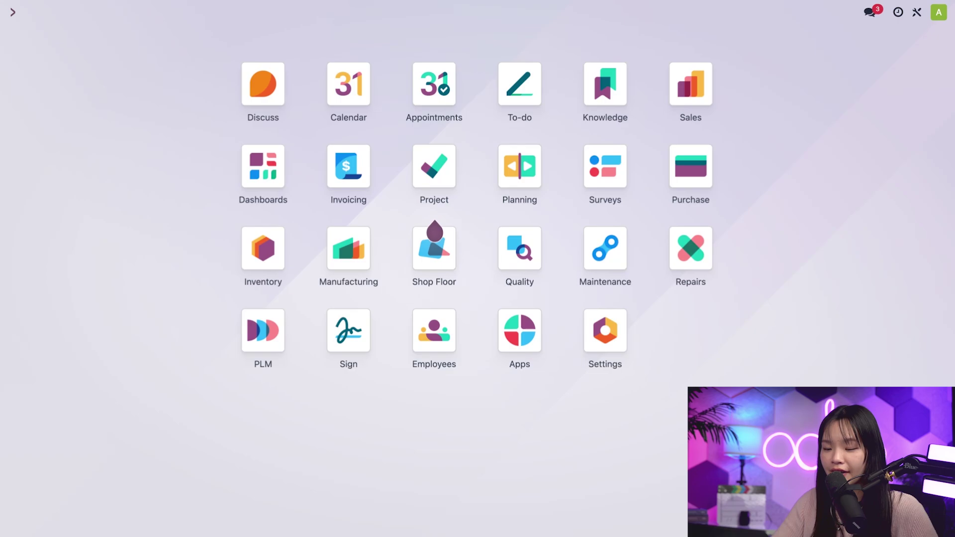
- Open manufacturing order WH/MO/00194 and view its to-do quality check QC00089 for Bench
{"action": "left_click", "coordinate": [346, 249]}
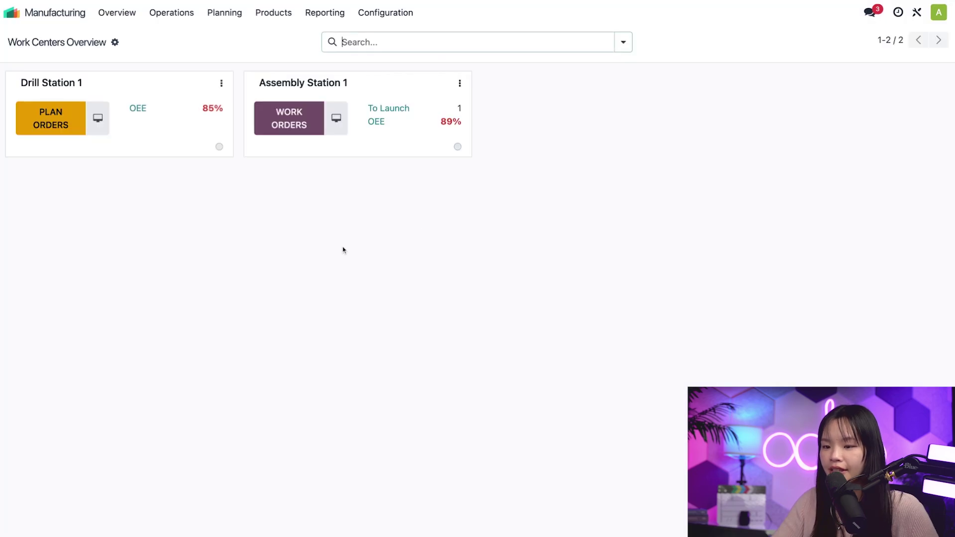
{"action": "left_click", "coordinate": [165, 16]}
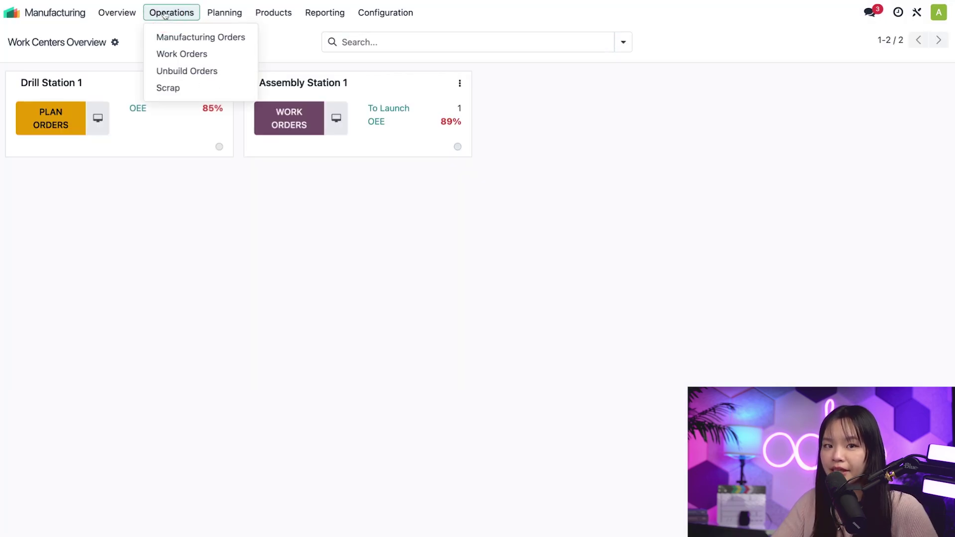
{"action": "left_click", "coordinate": [206, 37]}
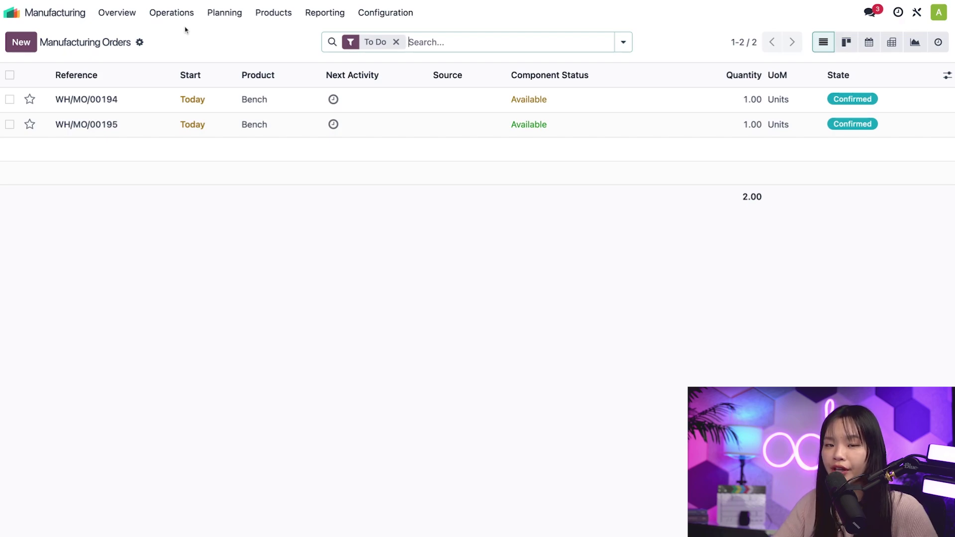
{"action": "left_click", "coordinate": [161, 100]}
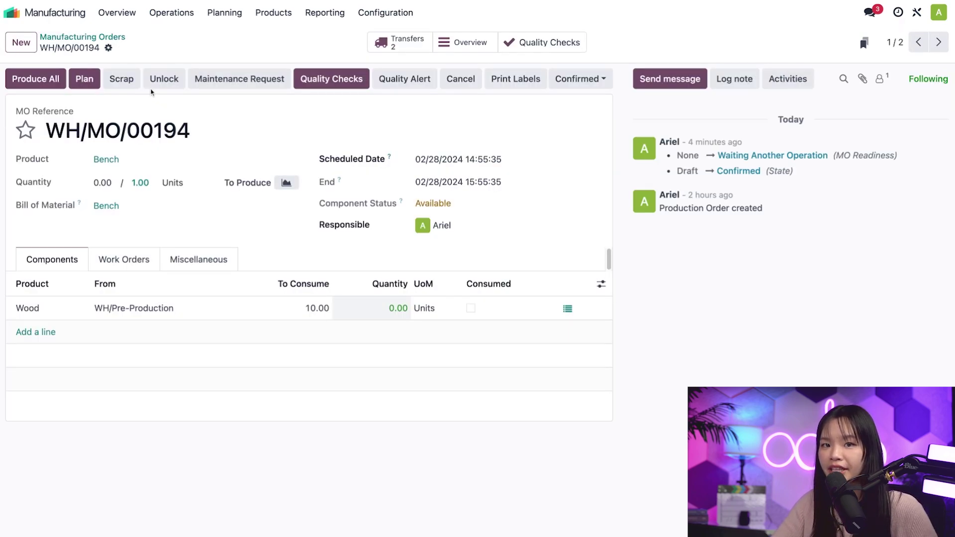
{"action": "left_click", "coordinate": [519, 48]}
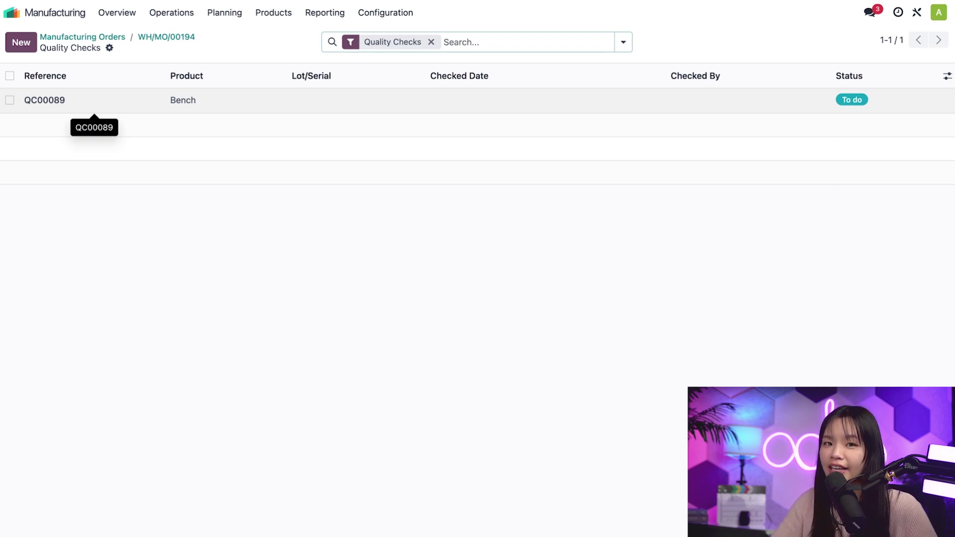
{"action": "left_click", "coordinate": [160, 37]}
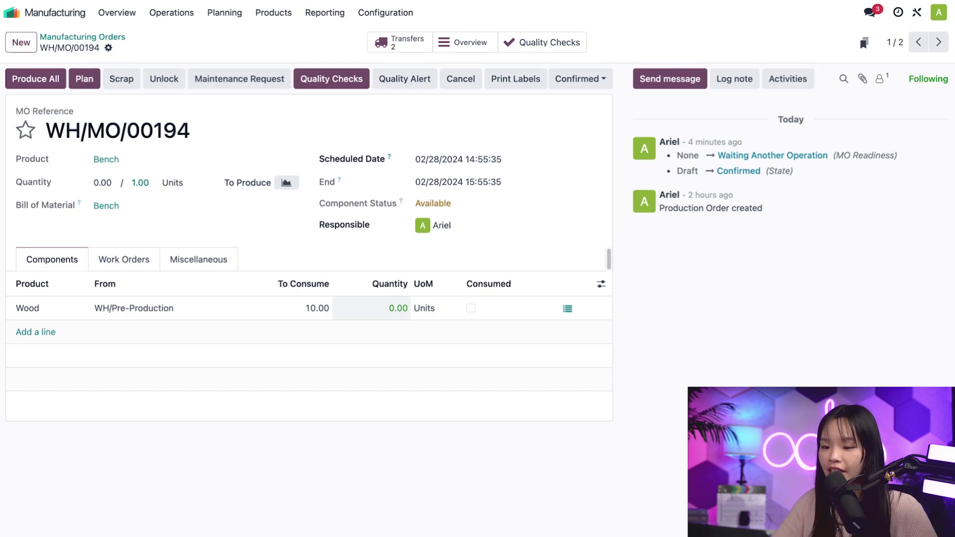
- Mark the Inspect bench check on WH/MO/00194 as failed
{"action": "left_click", "coordinate": [329, 80]}
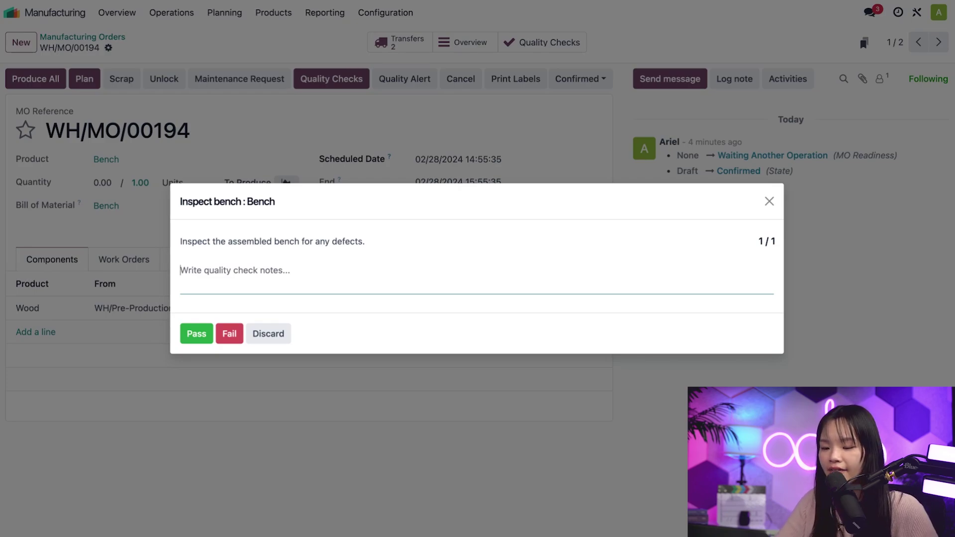
{"action": "left_click", "coordinate": [229, 333]}
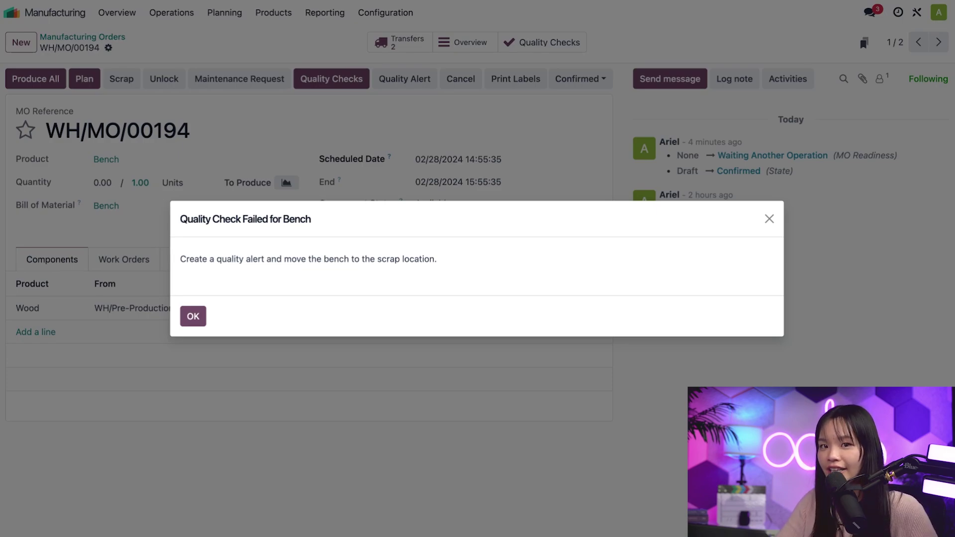
- Acknowledge the Quality Check Failed instructions to raise an alert and scrap the bench
{"action": "left_click", "coordinate": [193, 317]}
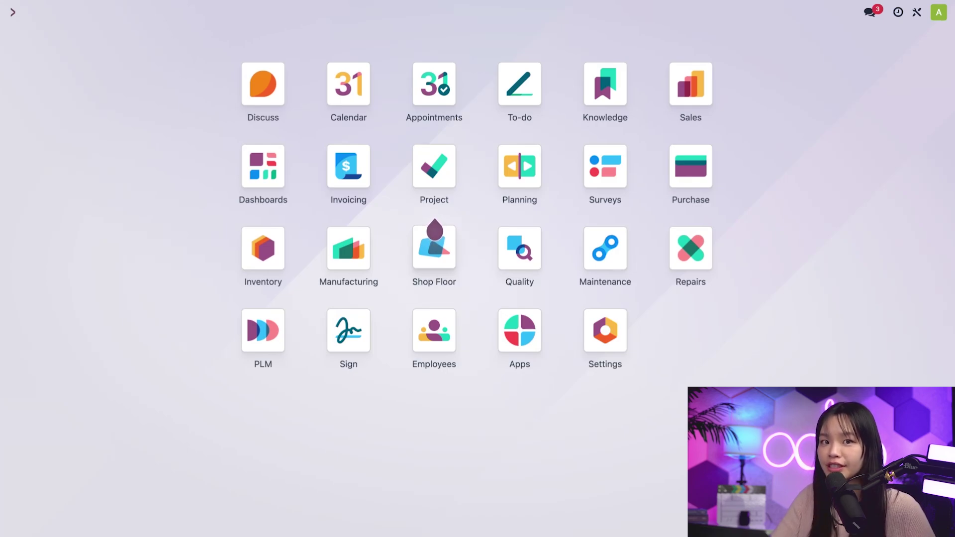
- Launch Shop Floor to see order WH/MO/00195 for one Bench
{"action": "left_click", "coordinate": [434, 249]}
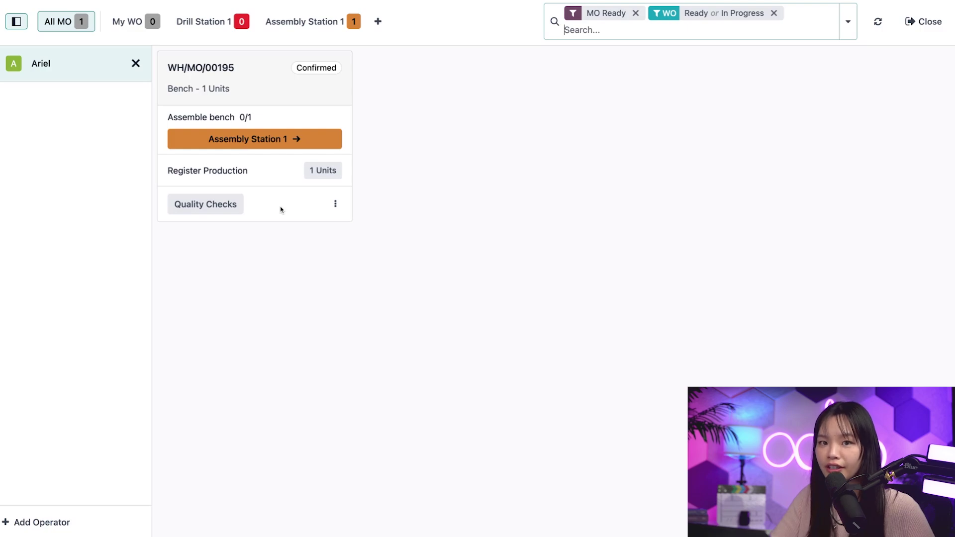
- Mark the Inspect bench check on WH/MO/00195 as passed
{"action": "left_click", "coordinate": [214, 210]}
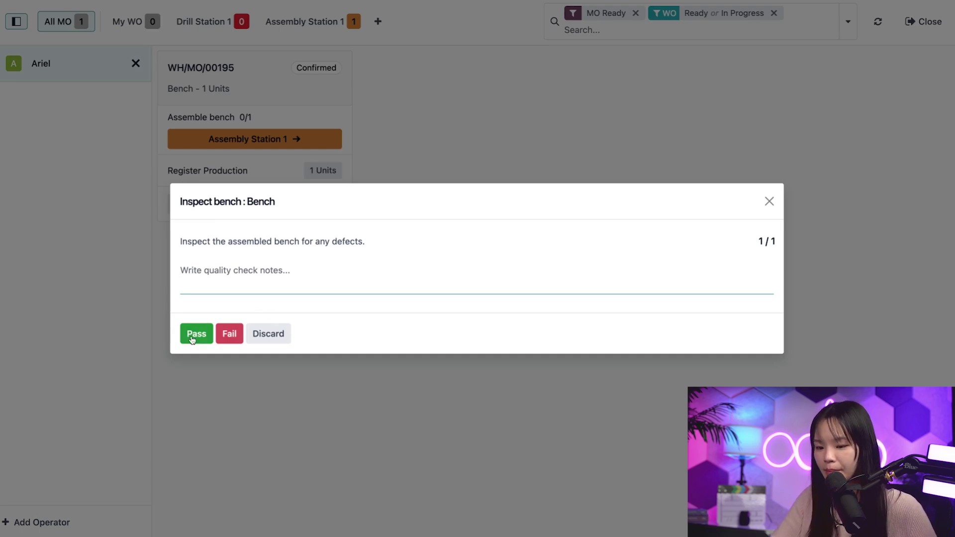
{"action": "left_click", "coordinate": [192, 341]}
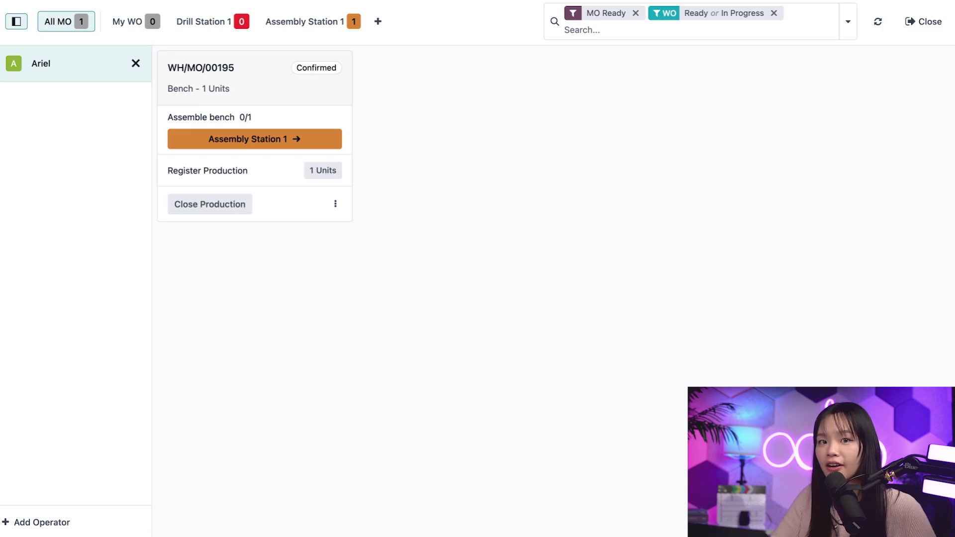
- Switch to Assembly Station 1 to view WH/MO/00195's Assemble bench work order
{"action": "left_click", "coordinate": [251, 142]}
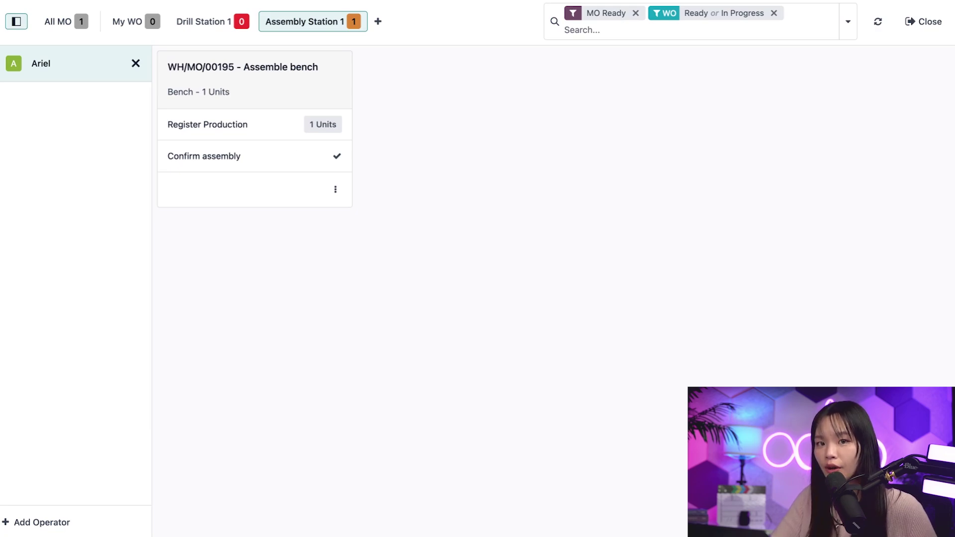
- Pass the Confirm assembly check on WH/MO/00195's Assemble bench work order
{"action": "left_click", "coordinate": [294, 155]}
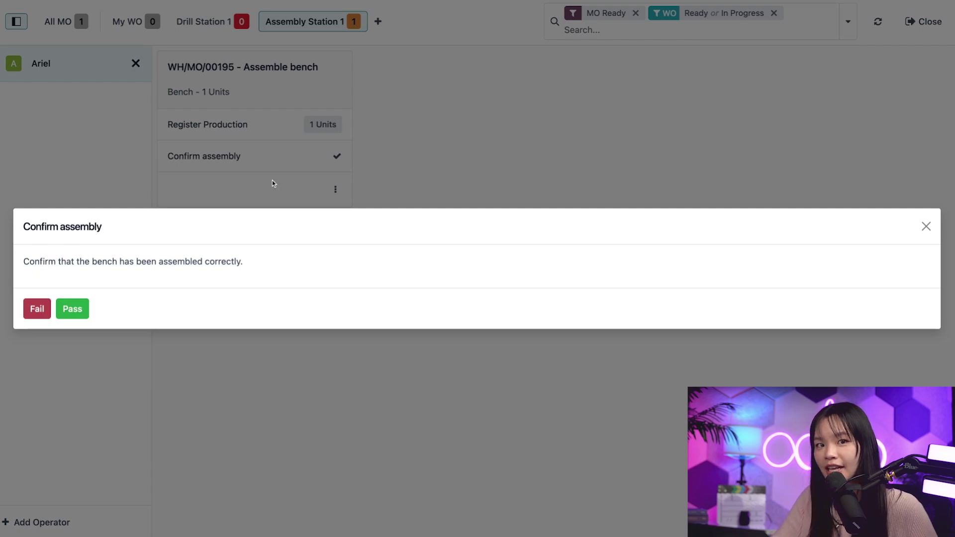
{"action": "left_click", "coordinate": [76, 309]}
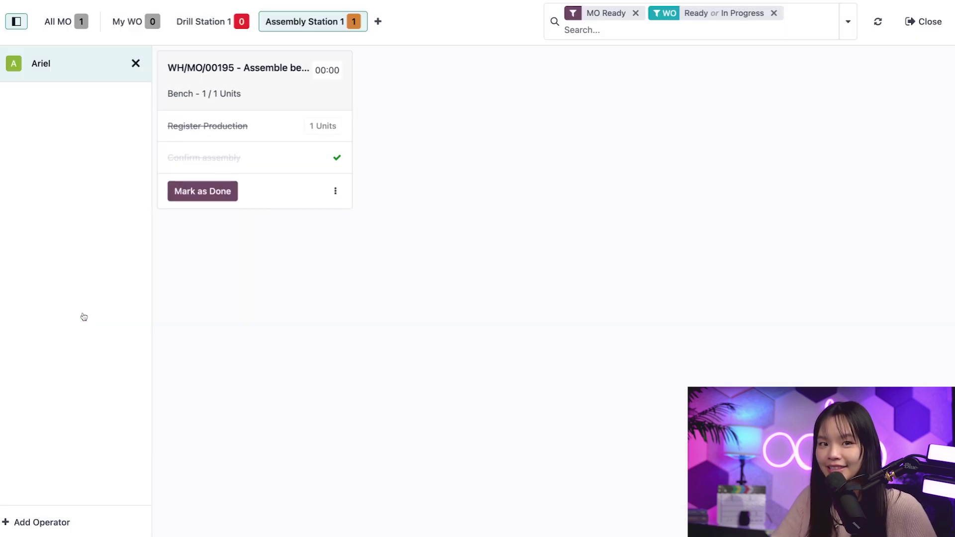